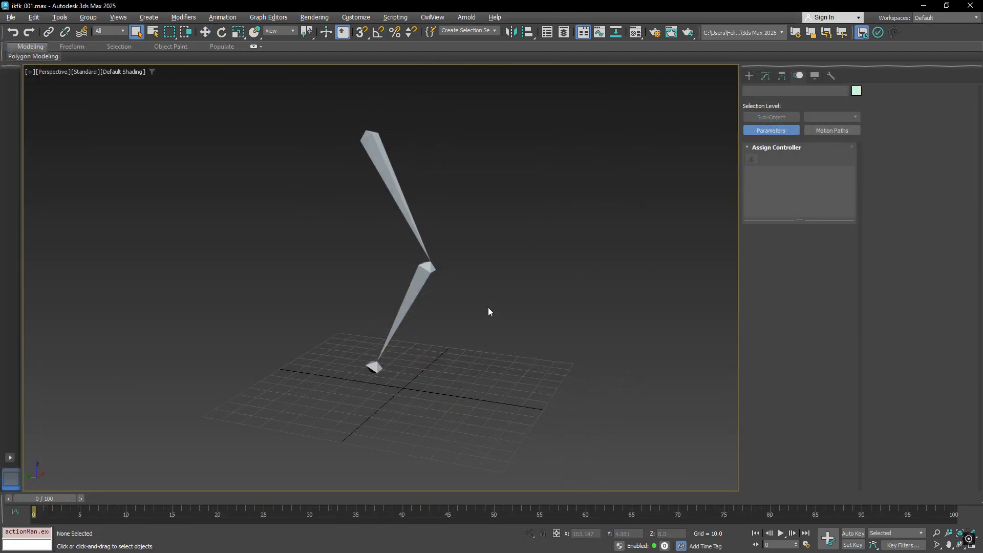
# Step: Create an IKFK Solver chain running from the upper bone to the small end bone at the foot
pyautogui.scroll(-2, 454, 292)
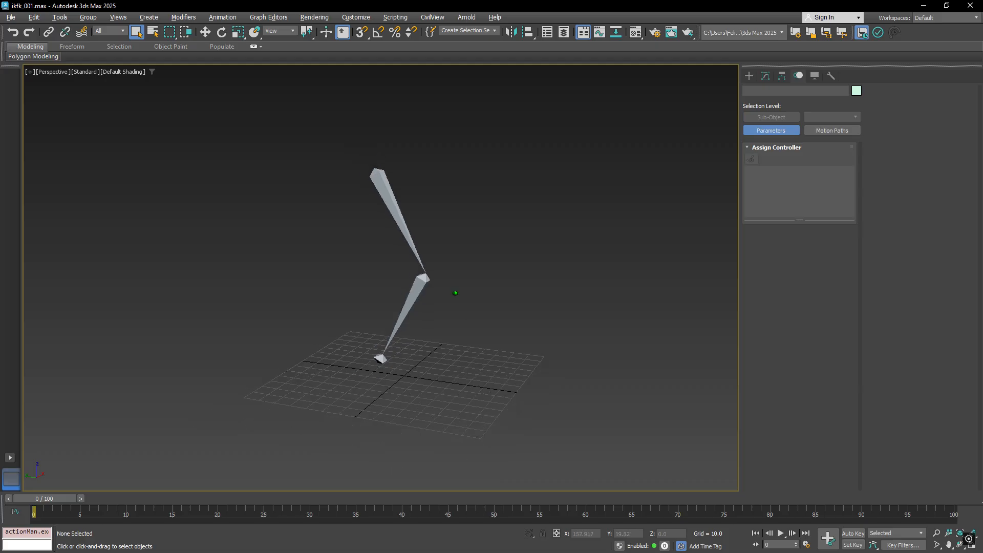
pyautogui.scroll(3, 433, 287)
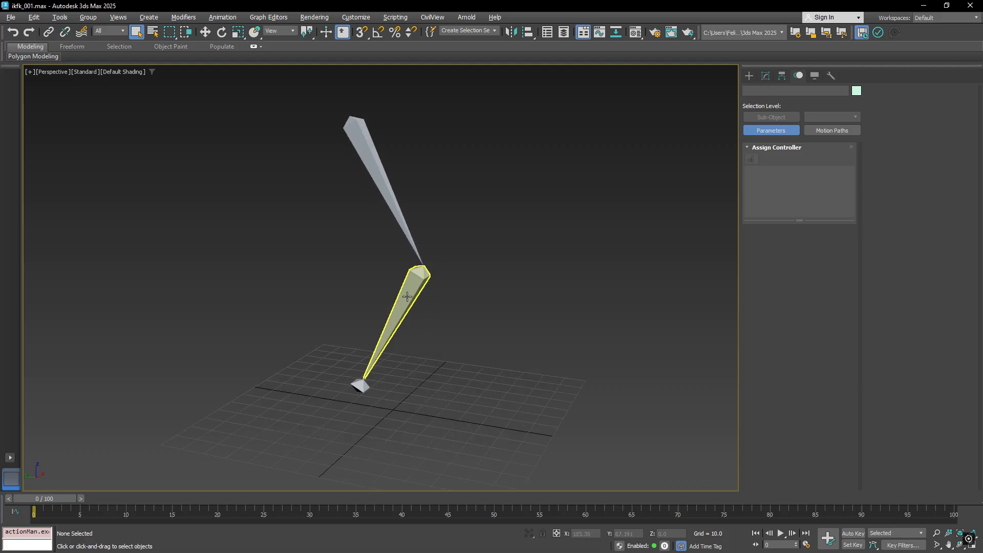
pyautogui.click(358, 136)
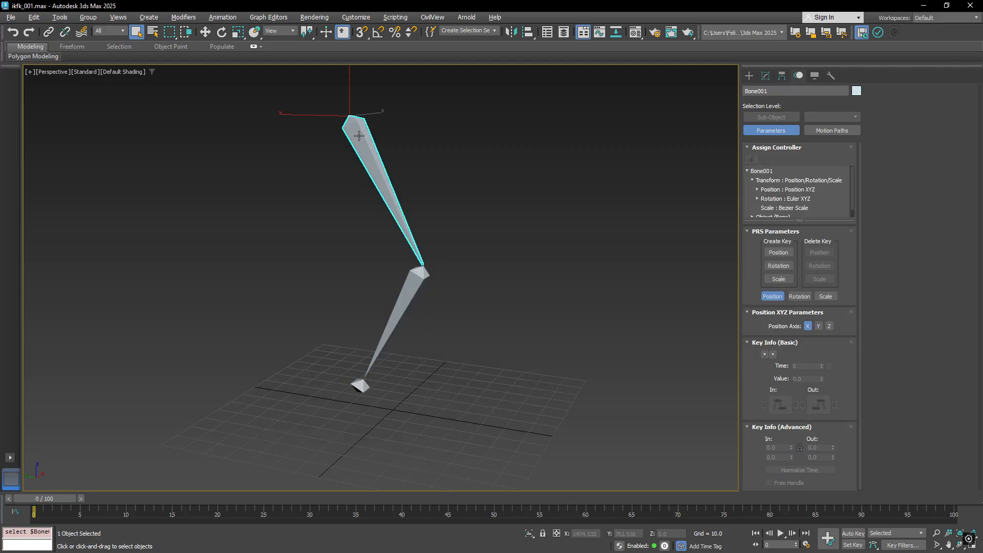
pyautogui.click(218, 17)
pyautogui.moveTo(227, 58)
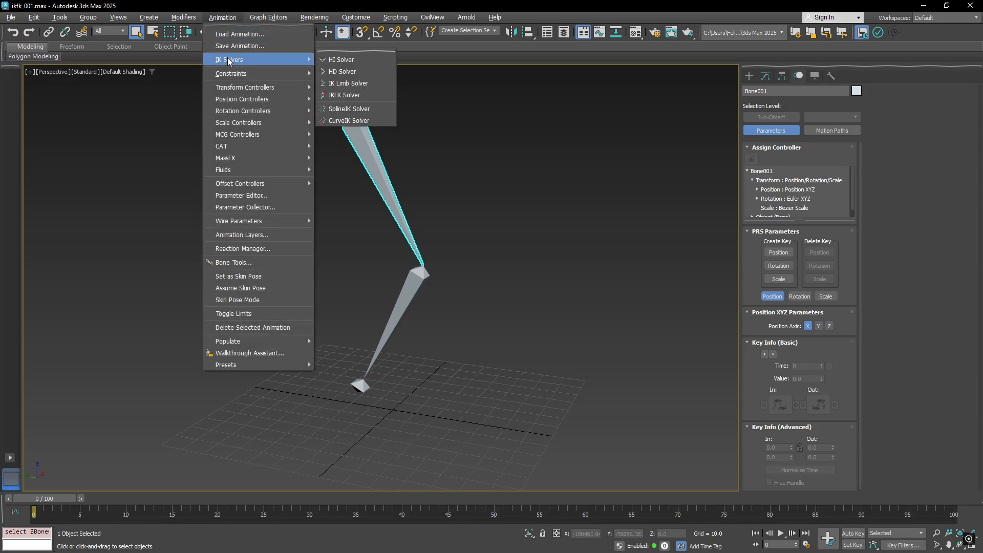
pyautogui.click(366, 96)
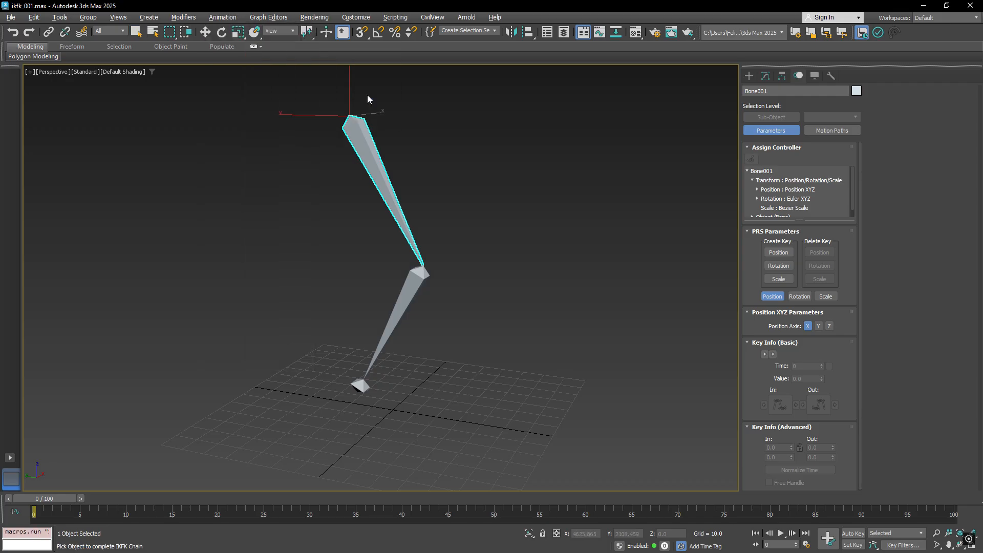
pyautogui.click(359, 385)
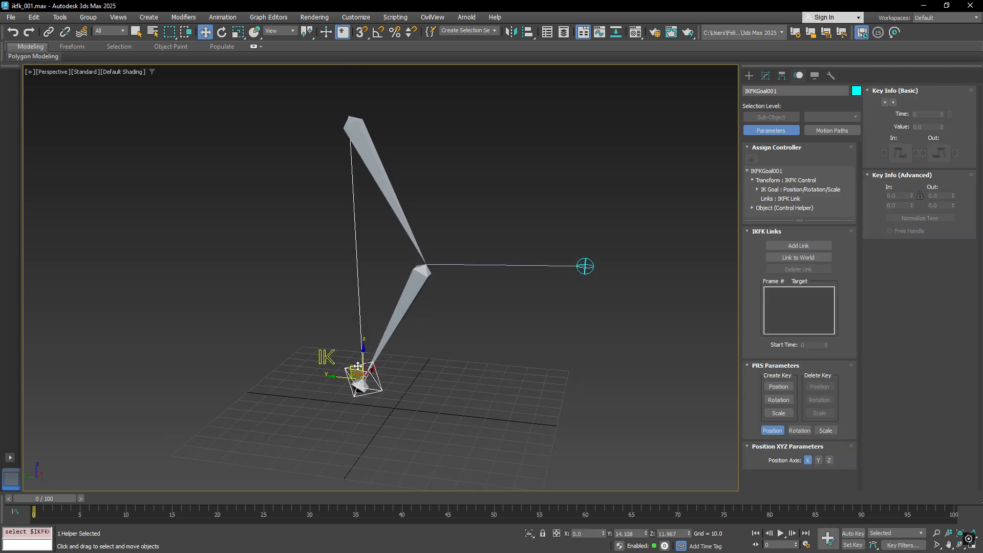
# Step: Raise the IK goal at the foot and try moving the knee target to test the chain's response
pyautogui.moveTo(357, 366); pyautogui.dragTo(330, 247)
pyautogui.click(585, 266)
pyautogui.keyDown('alt'); pyautogui.moveTo(585, 266); pyautogui.dragTo(594, 266, button='middle'); pyautogui.keyUp('alt')
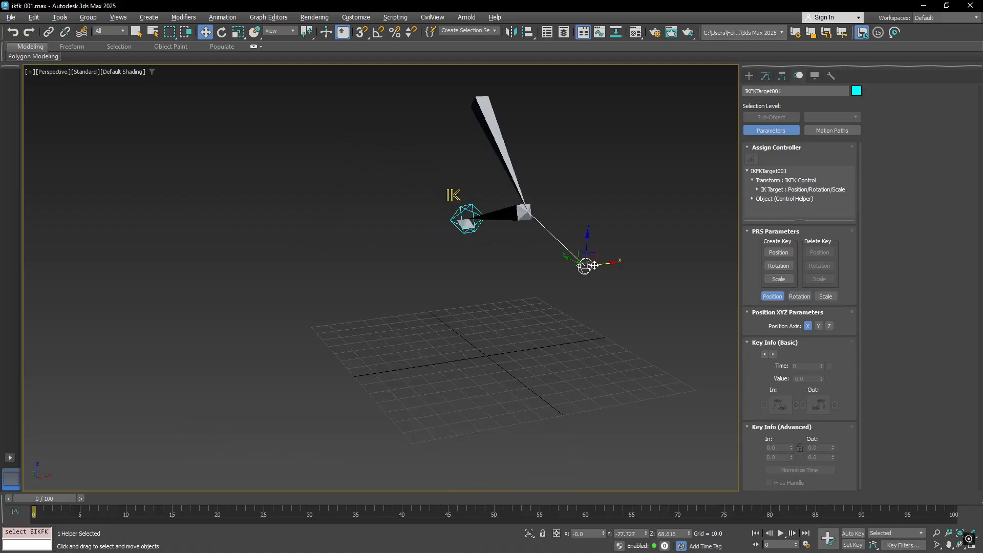
pyautogui.moveTo(608, 266); pyautogui.dragTo(552, 275)
pyautogui.rightClick(552, 273)
pyautogui.keyDown('alt'); pyautogui.moveTo(550, 271); pyautogui.dragTo(498, 252, button='middle'); pyautogui.keyUp('alt')
pyautogui.keyDown('ctrl'); pyautogui.click(414, 247); pyautogui.keyUp('ctrl')
pyautogui.moveTo(479, 239); pyautogui.dragTo(465, 240)
pyautogui.click(402, 273)
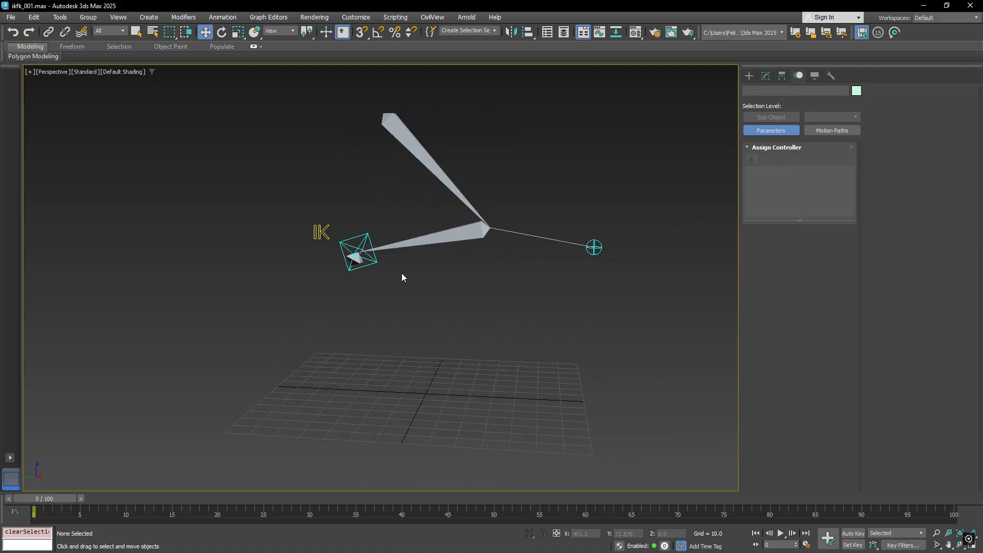
# Step: Move the IK goal slightly further back and try rotating it to test the end bone
pyautogui.moveTo(376, 261); pyautogui.dragTo(382, 238)
pyautogui.press('e')
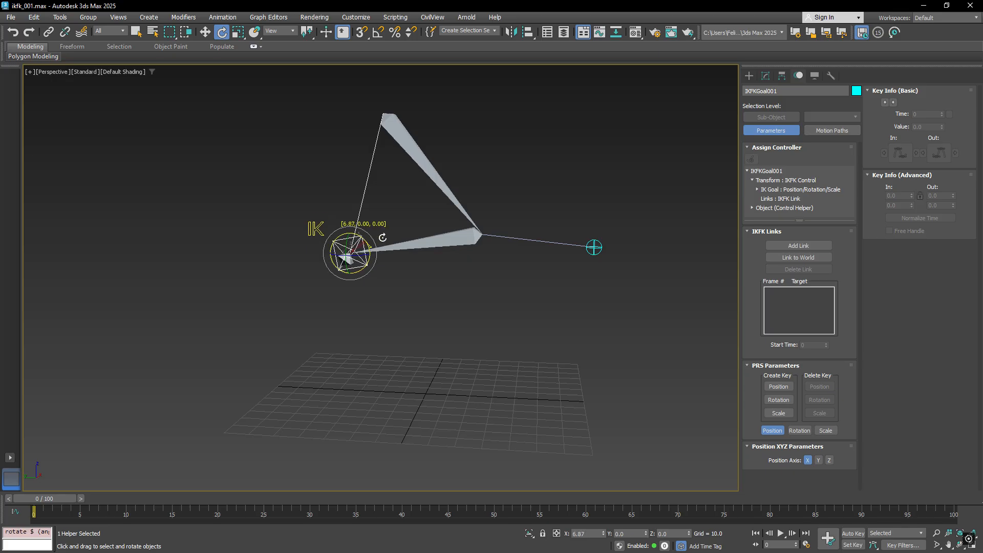
pyautogui.press('w')
pyautogui.moveTo(375, 230); pyautogui.dragTo(384, 246, button='middle')
pyautogui.click(383, 241)
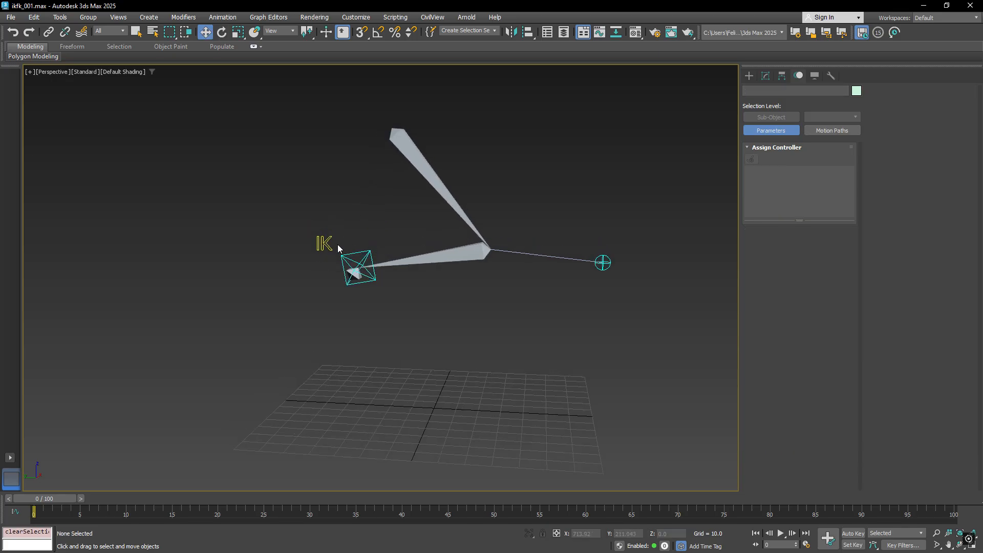
# Step: Set the chain's IKFK Blend to 0 and swing the leg forward by rotating its FK controls
pyautogui.click(324, 242)
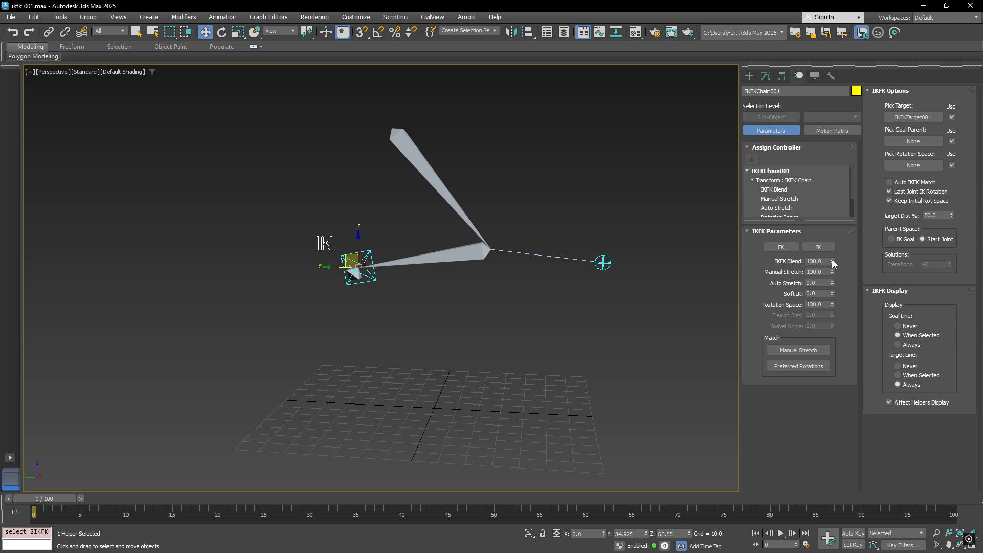
pyautogui.moveTo(832, 260); pyautogui.dragTo(831, 297)
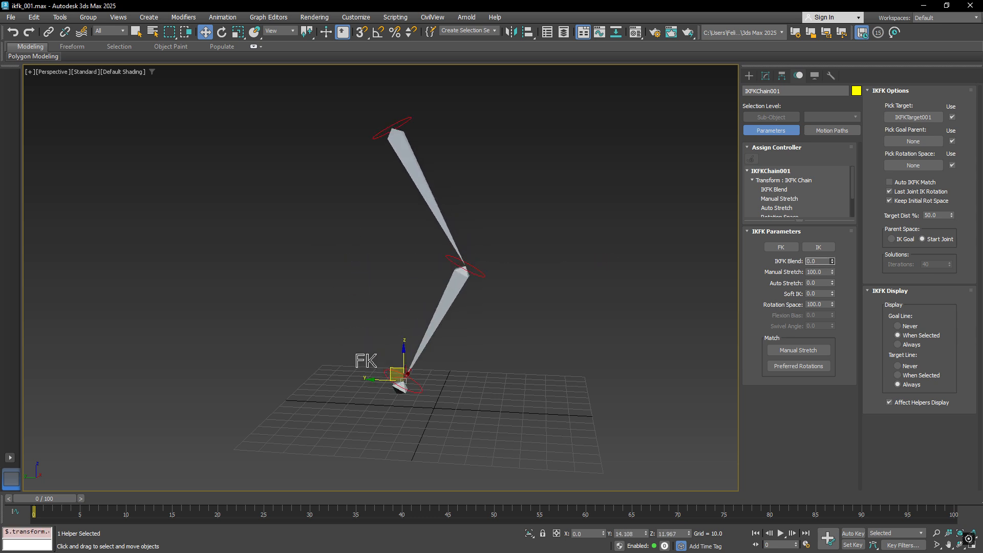
pyautogui.moveTo(521, 270); pyautogui.dragTo(496, 276, button='middle')
pyautogui.click(459, 279)
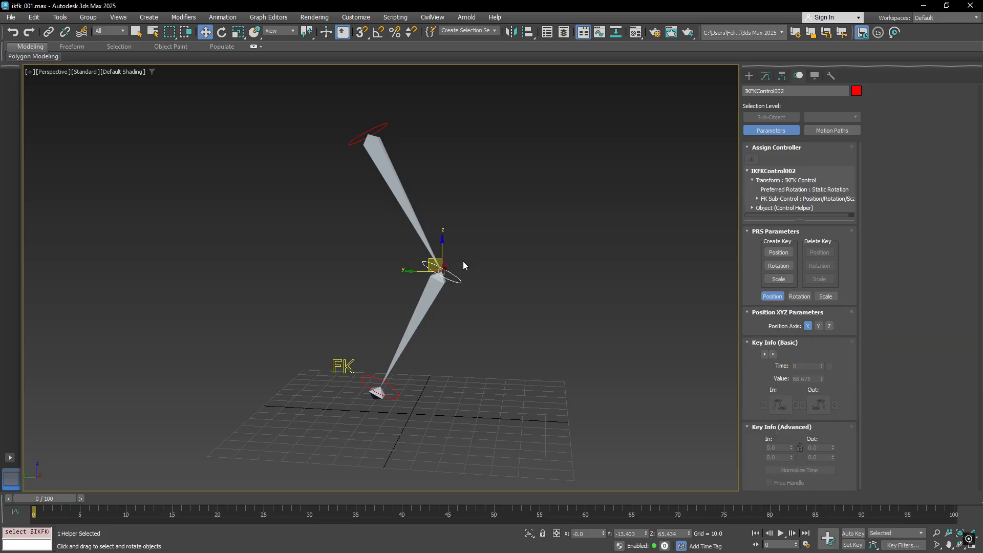
pyautogui.press('e')
pyautogui.moveTo(460, 261); pyautogui.dragTo(478, 290)
pyautogui.moveTo(378, 126); pyautogui.dragTo(387, 88)
pyautogui.moveTo(515, 214); pyautogui.dragTo(531, 244)
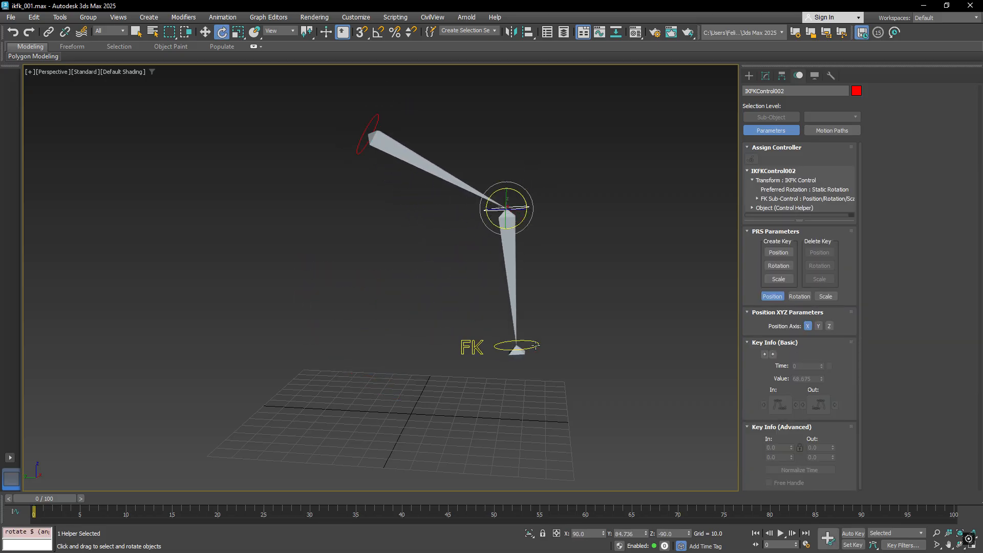
pyautogui.moveTo(535, 345); pyautogui.dragTo(536, 310)
pyautogui.moveTo(526, 207); pyautogui.dragTo(545, 178)
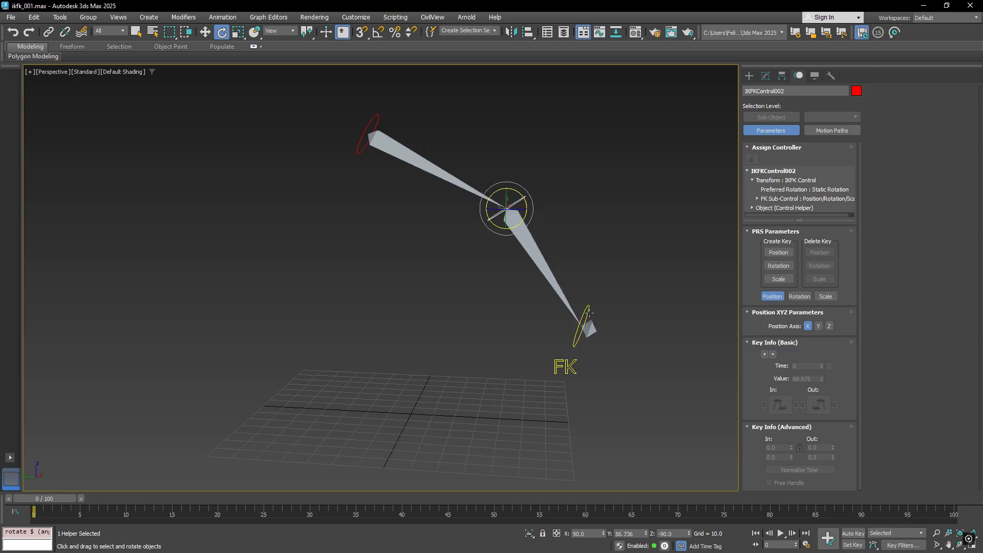
# Step: Set the chain's IKFK Blend to 100 and lower the IK goal to just above the grid
pyautogui.click(588, 313)
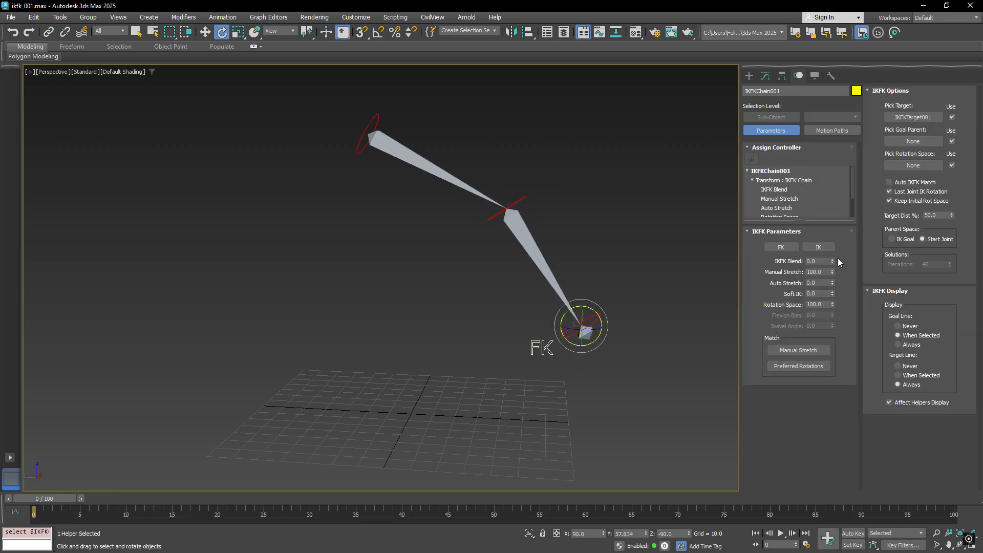
pyautogui.moveTo(832, 262); pyautogui.dragTo(833, 186)
pyautogui.press('w')
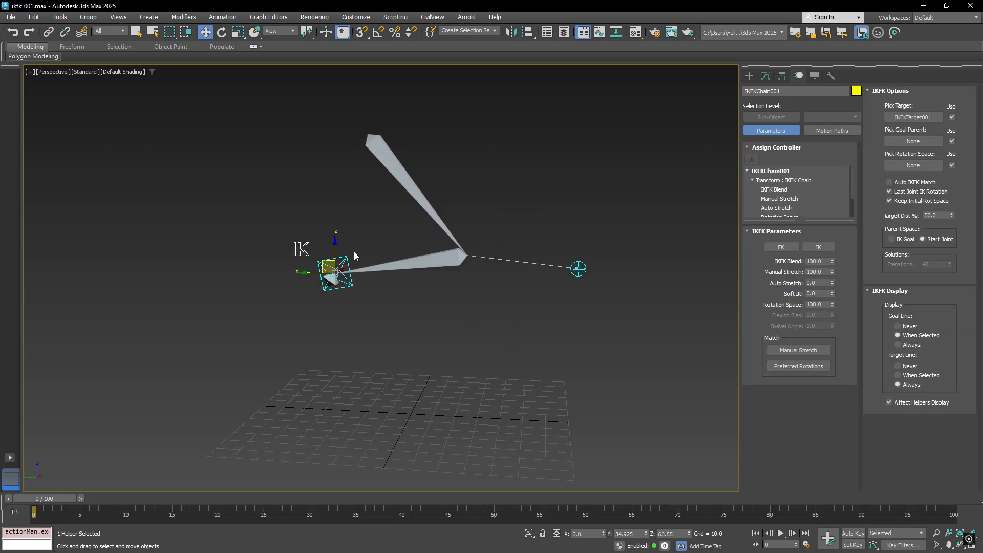
pyautogui.click(333, 274)
pyautogui.moveTo(332, 274); pyautogui.dragTo(350, 372)
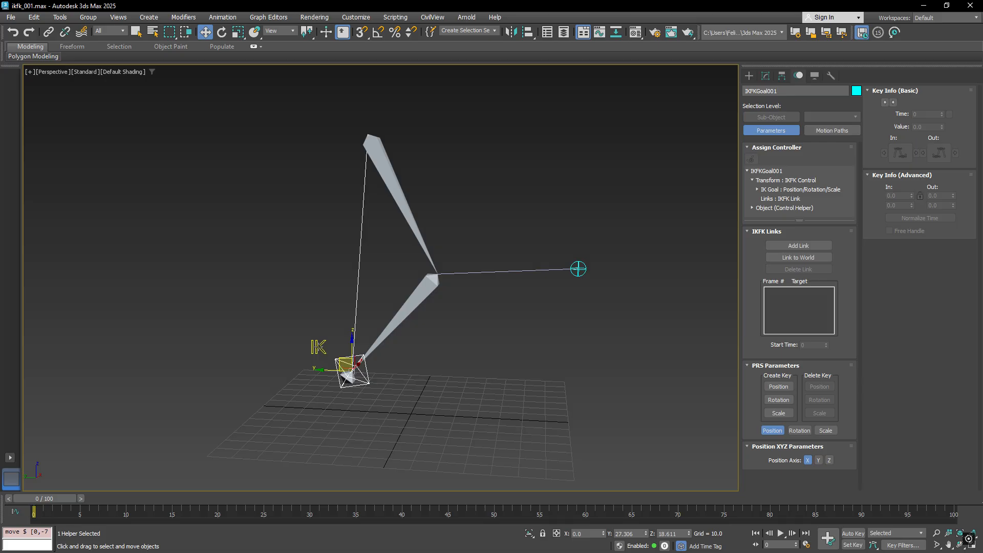
# Step: Switch the chain to FK and rotate the hip, knee and foot controls to swing the leg forward
pyautogui.click(350, 340)
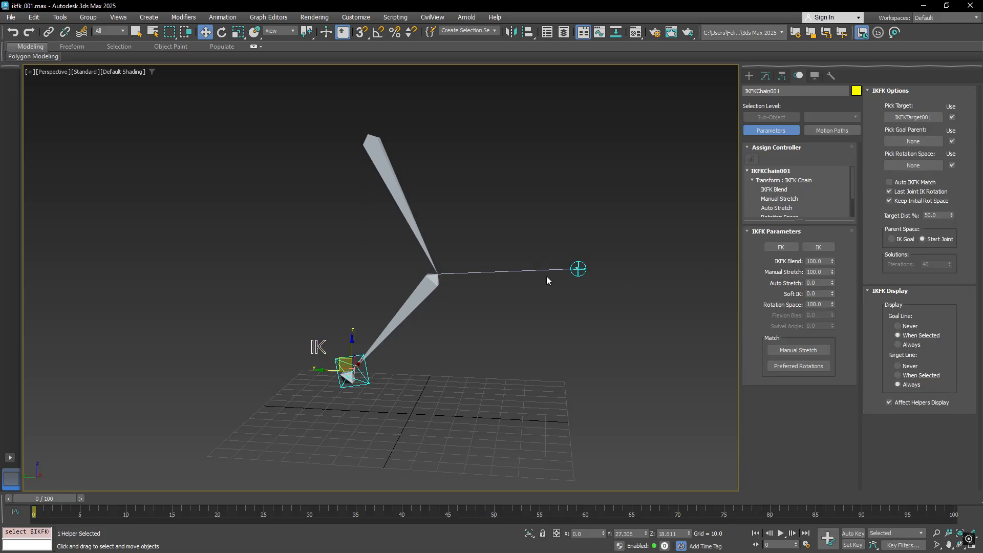
pyautogui.moveTo(546, 270); pyautogui.dragTo(524, 263, button='middle')
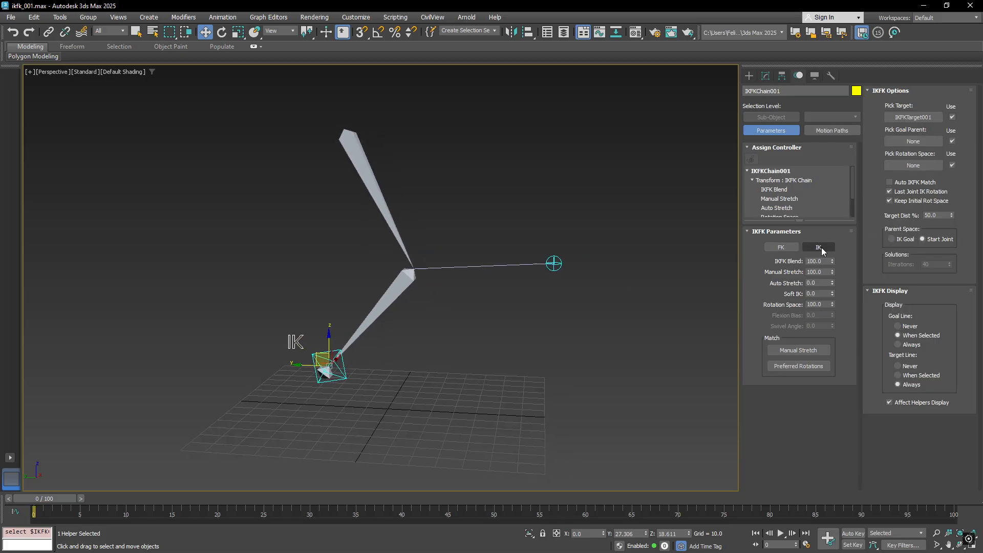
pyautogui.click(780, 248)
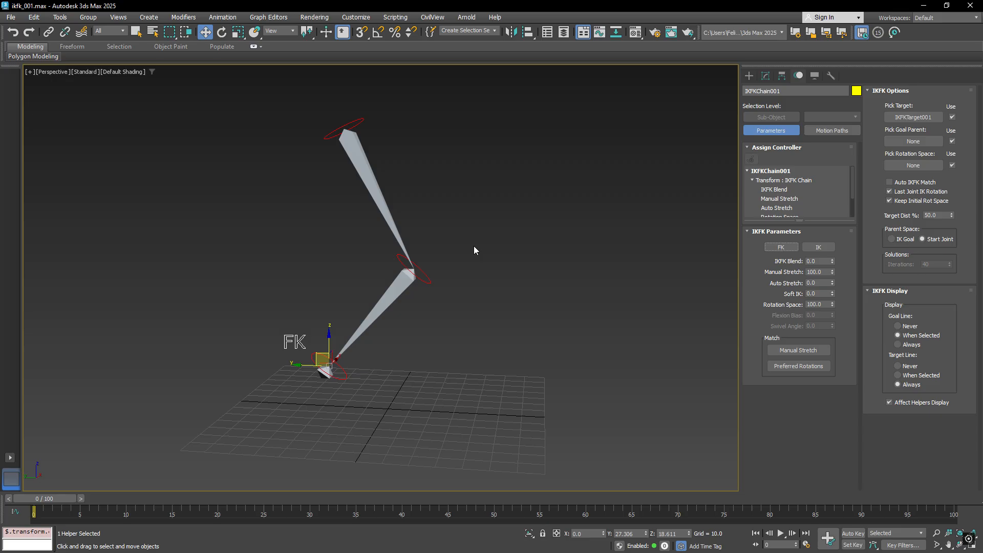
pyautogui.click(429, 281)
pyautogui.press('e')
pyautogui.moveTo(434, 265); pyautogui.dragTo(429, 217)
pyautogui.moveTo(364, 121); pyautogui.dragTo(361, 91)
pyautogui.moveTo(550, 335); pyautogui.dragTo(553, 345)
# Step: Switch the chain to IK and move the goal back behind the hip to bend the knee
pyautogui.click(479, 361)
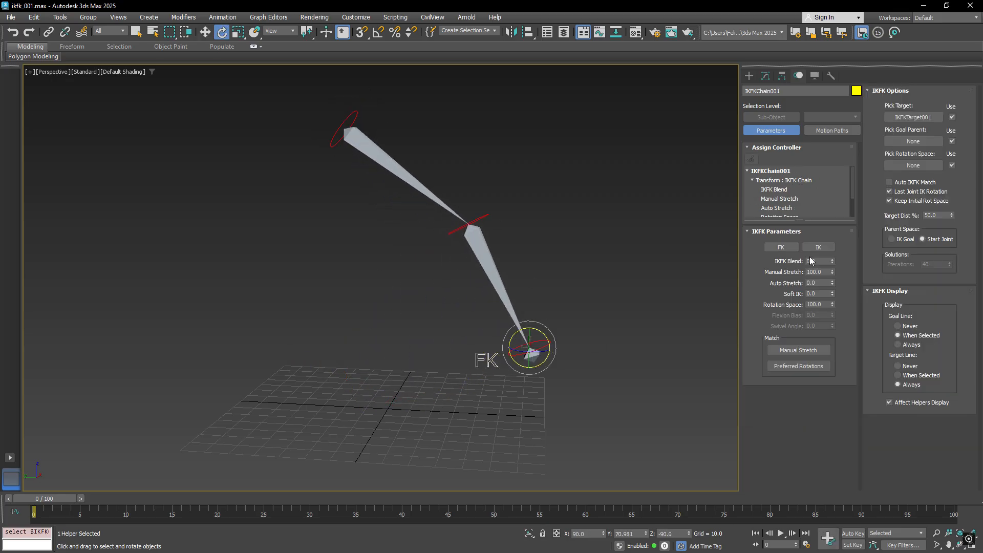
pyautogui.click(818, 247)
pyautogui.press('w')
pyautogui.moveTo(542, 357); pyautogui.dragTo(324, 340)
pyautogui.press('e')
pyautogui.press('w')
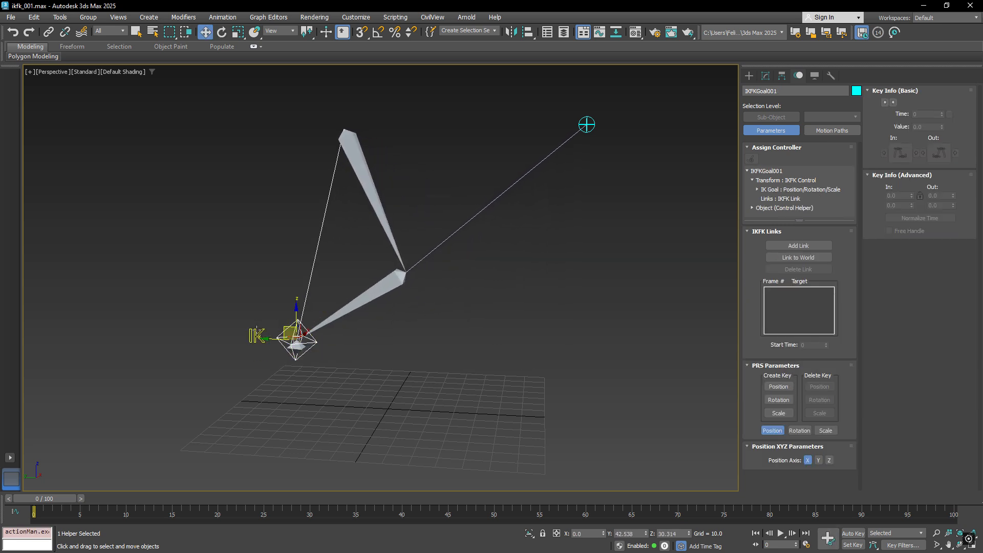
# Step: Enable Auto IKFK Match and disable Affect Helpers Display on the chain, and move the IK goal up and back
pyautogui.click(256, 336)
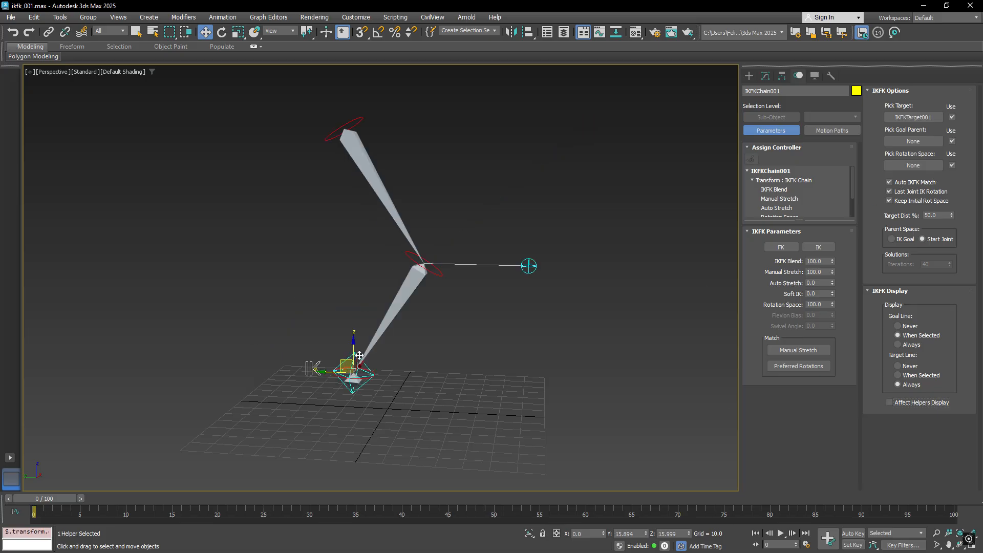
pyautogui.moveTo(366, 367); pyautogui.dragTo(306, 326)
# Step: Rotate the knee and hip FK controls to swing the leg forward with both control sets displayed
pyautogui.click(411, 265)
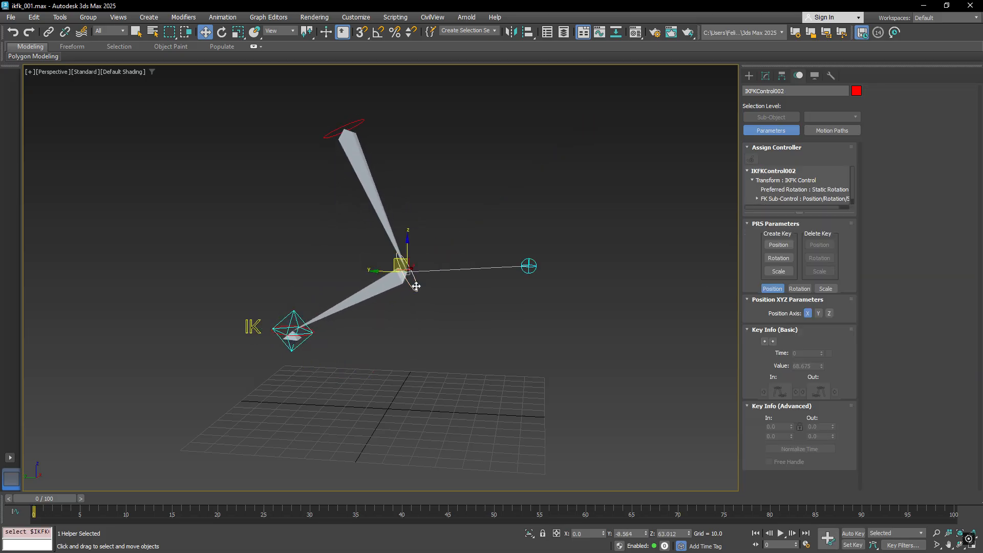
pyautogui.press('e')
pyautogui.moveTo(410, 276); pyautogui.dragTo(484, 290)
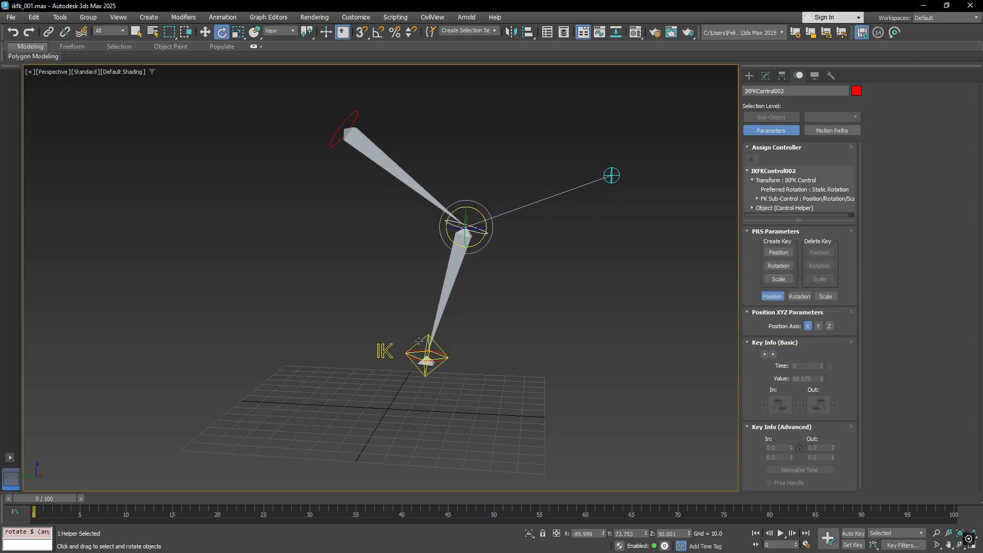
# Step: Move the IK goal back behind the hip and lower the knee target to about knee height
pyautogui.press('w')
pyautogui.click(417, 344)
pyautogui.moveTo(414, 341); pyautogui.dragTo(302, 341)
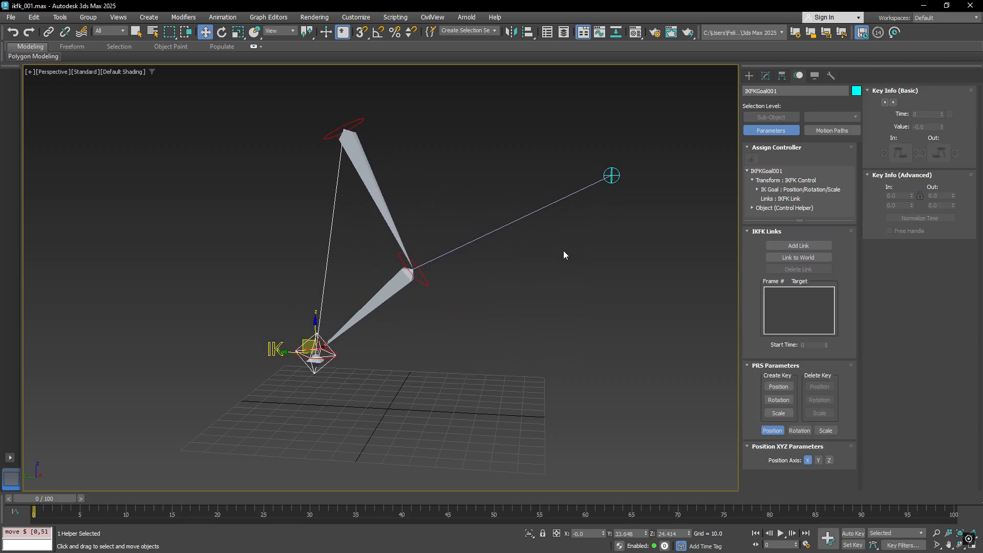
pyautogui.moveTo(611, 176); pyautogui.dragTo(538, 275)
# Step: Set the chain's Auto Stretch to 100 and move the IK goal around to test the stretching
pyautogui.moveTo(351, 314); pyautogui.dragTo(339, 321, button='middle')
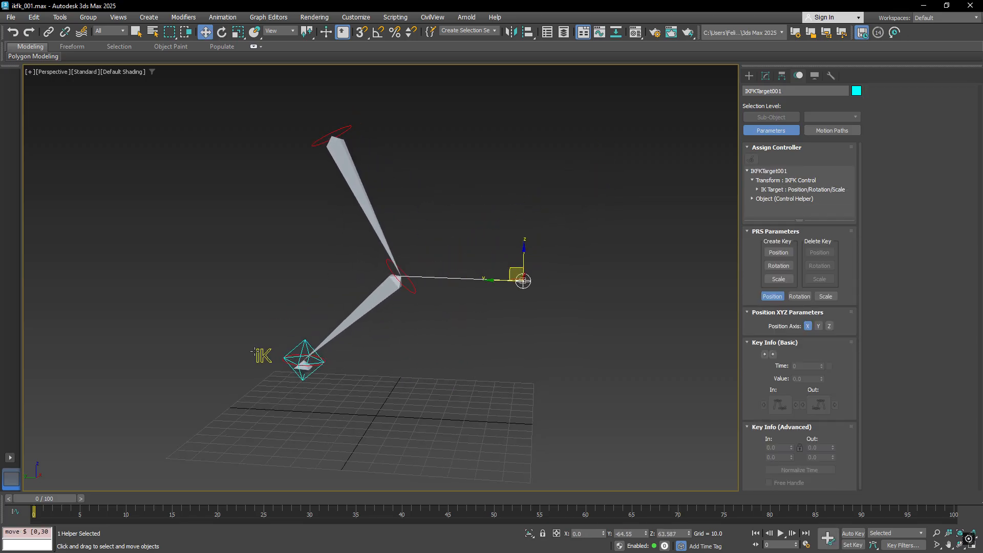
pyautogui.click(256, 353)
pyautogui.click(262, 355)
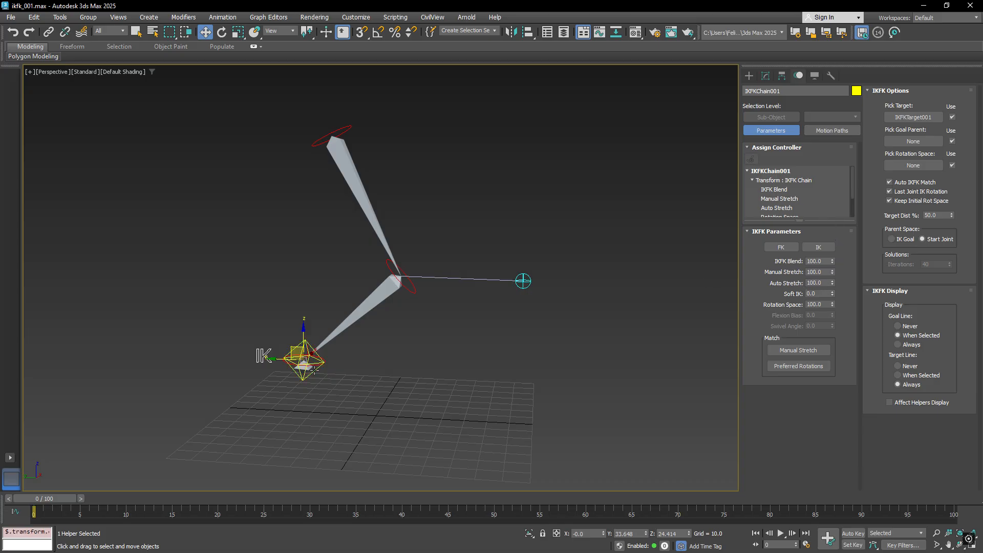
pyautogui.click(303, 360)
pyautogui.scroll(-3, 254, 281)
pyautogui.moveTo(253, 281); pyautogui.dragTo(285, 299)
pyautogui.scroll(3, 285, 298)
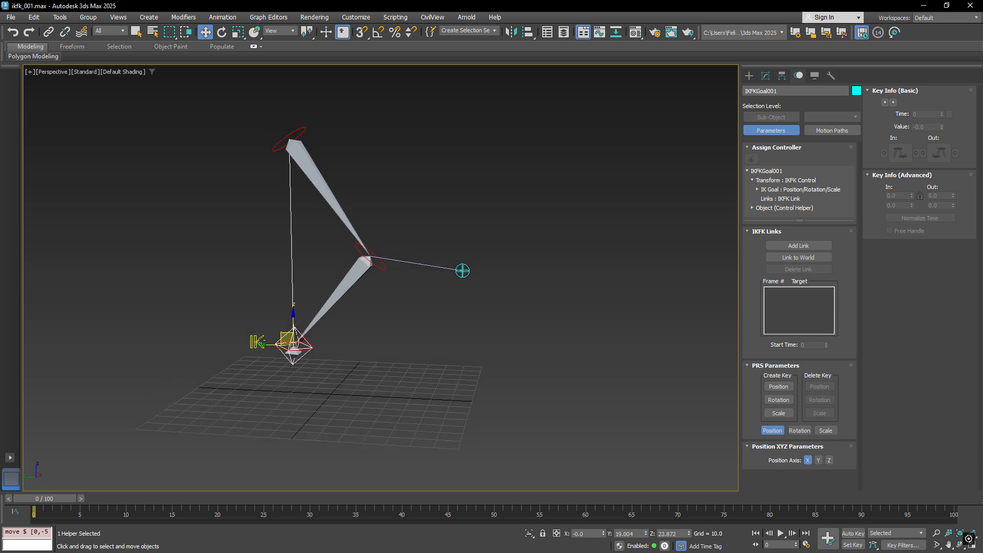
# Step: Reset the chain's Auto Stretch to 0 and try adjusting its Manual Stretch value
pyautogui.click(287, 339)
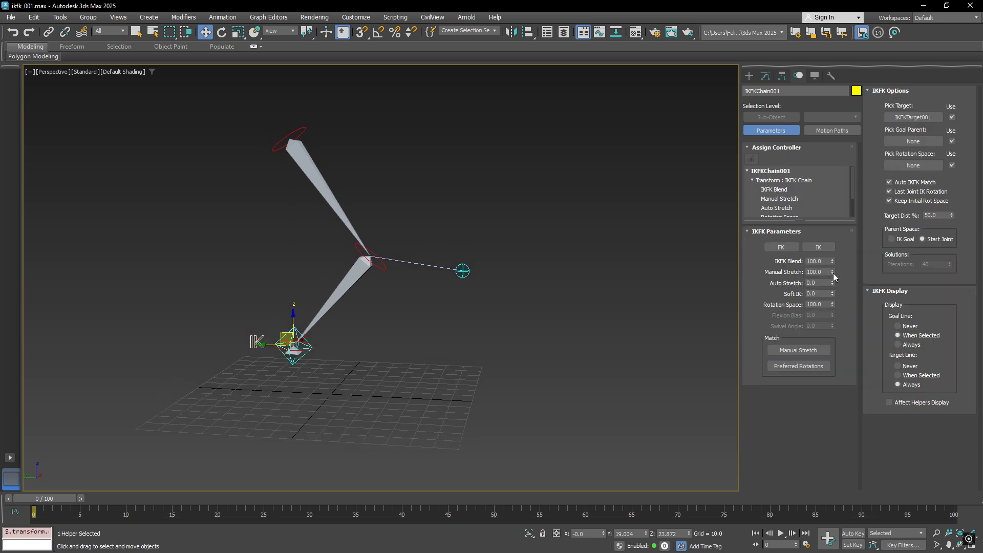
pyautogui.moveTo(834, 272)
pyautogui.mouseDown()
pyautogui.moveTo(833, 240)
pyautogui.moveTo(834, 324)
pyautogui.moveTo(834, 266)
pyautogui.mouseUp()
pyautogui.scroll(3, 412, 288)
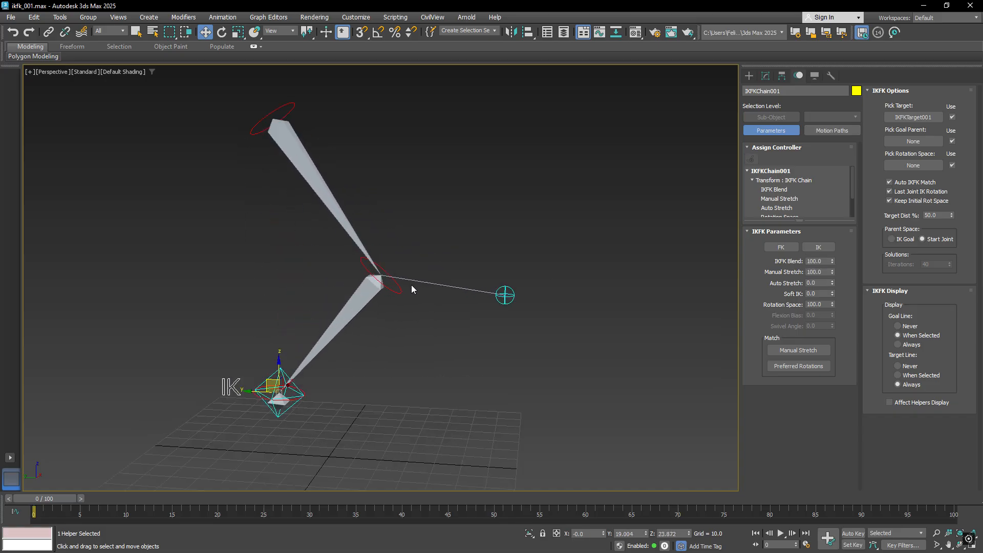
# Step: Select the IK goal at the foot and unhide the scene's hidden objects
pyautogui.moveTo(412, 289); pyautogui.dragTo(453, 271, button='middle')
pyautogui.click(321, 379)
pyautogui.moveTo(404, 320)
pyautogui.mouseDown(button='middle')
pyautogui.moveTo(417, 316)
pyautogui.moveTo(418, 328)
pyautogui.mouseUp(button='middle')
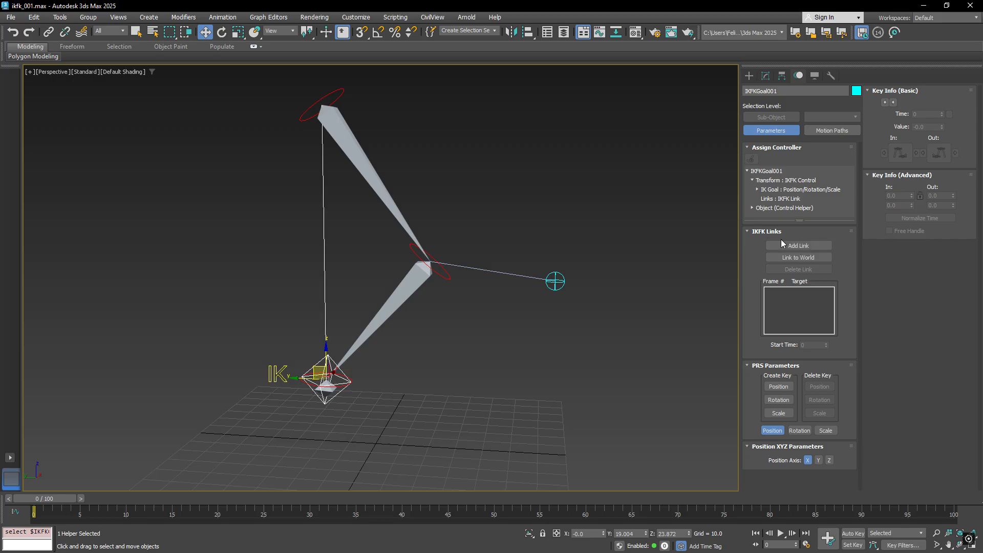
pyautogui.moveTo(654, 295); pyautogui.dragTo(504, 307, button='middle')
pyautogui.rightClick(554, 323)
pyautogui.click(579, 276)
# Step: Add a link from the IK goal to the teal box and try moving the box to test it
pyautogui.click(799, 245)
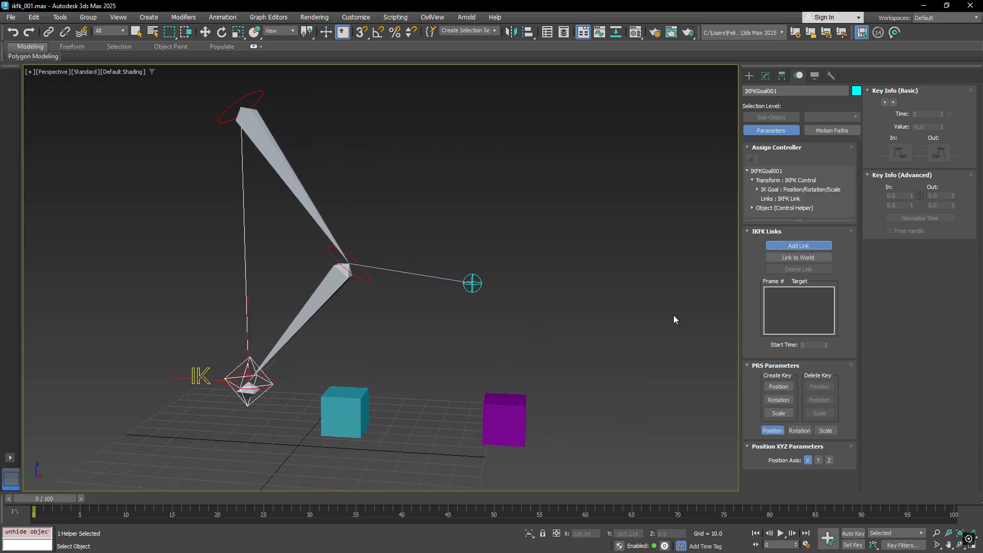
pyautogui.click(344, 408)
pyautogui.moveTo(343, 408); pyautogui.dragTo(309, 413)
pyautogui.rightClick(310, 413)
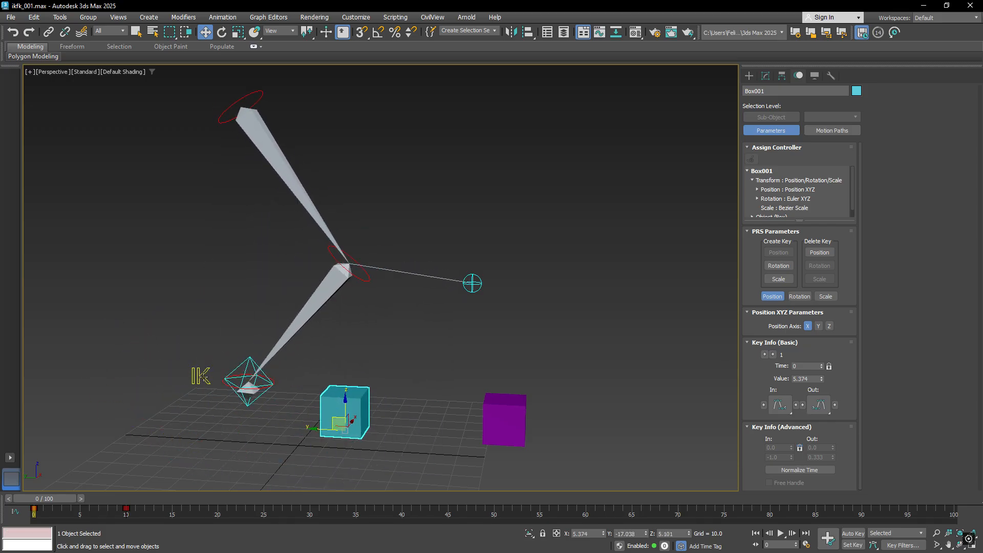
# Step: At frame 10, add a second link from the IK goal to the purple box, and return the timeline to frame 0
pyautogui.click(204, 376)
pyautogui.moveTo(69, 499); pyautogui.dragTo(149, 510)
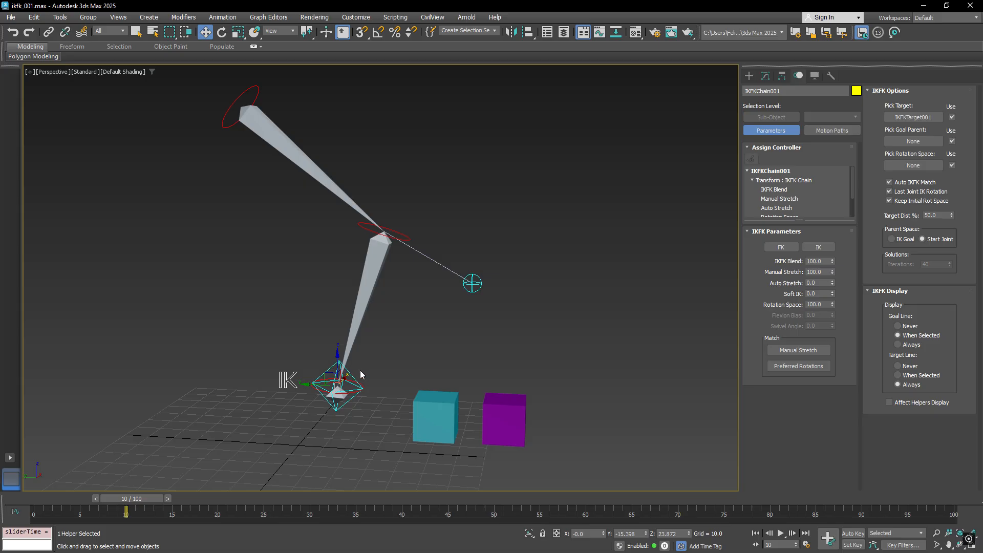
pyautogui.click(361, 375)
pyautogui.click(805, 245)
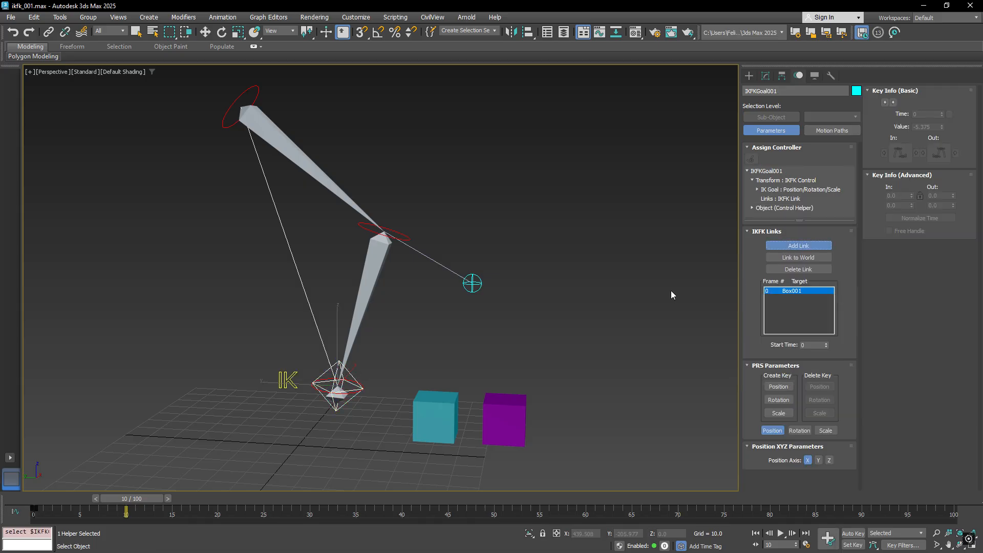
pyautogui.click(502, 414)
pyautogui.moveTo(158, 499); pyautogui.dragTo(49, 505)
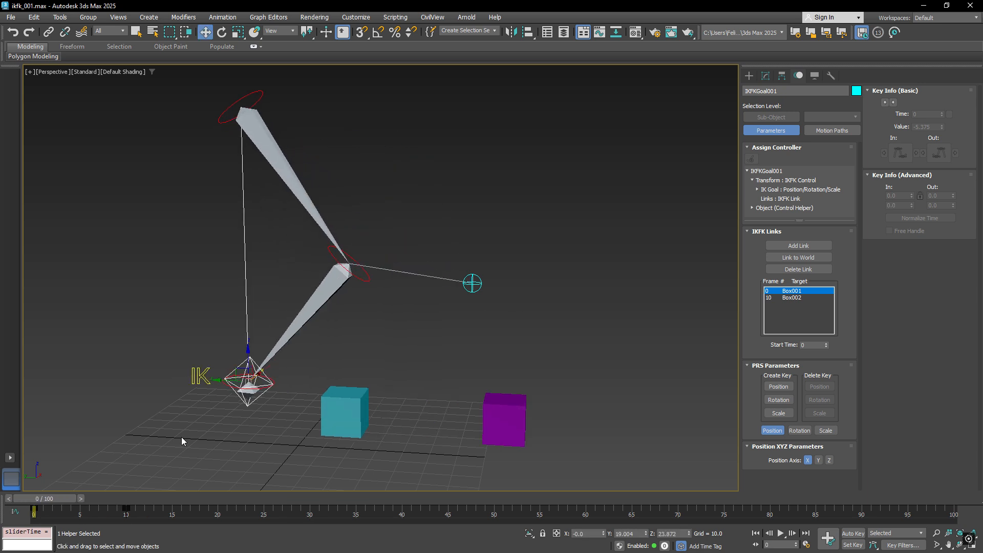
# Step: Try moving the teal box at frame 0 to test the IK goal's link
pyautogui.moveTo(182, 437); pyautogui.dragTo(194, 424, button='middle')
pyautogui.click(353, 409)
pyautogui.moveTo(353, 408)
pyautogui.mouseDown()
pyautogui.moveTo(329, 389)
pyautogui.moveTo(358, 402)
pyautogui.mouseUp()
pyautogui.rightClick(358, 402)
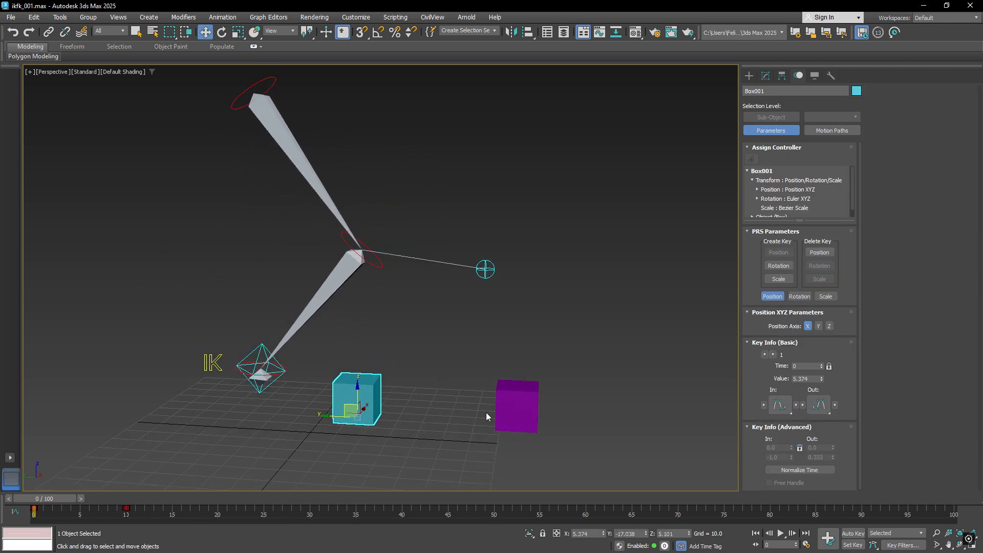
pyautogui.click(494, 414)
# Step: Select the leg's IKFK chain and start picking a goal parent for it
pyautogui.click(211, 363)
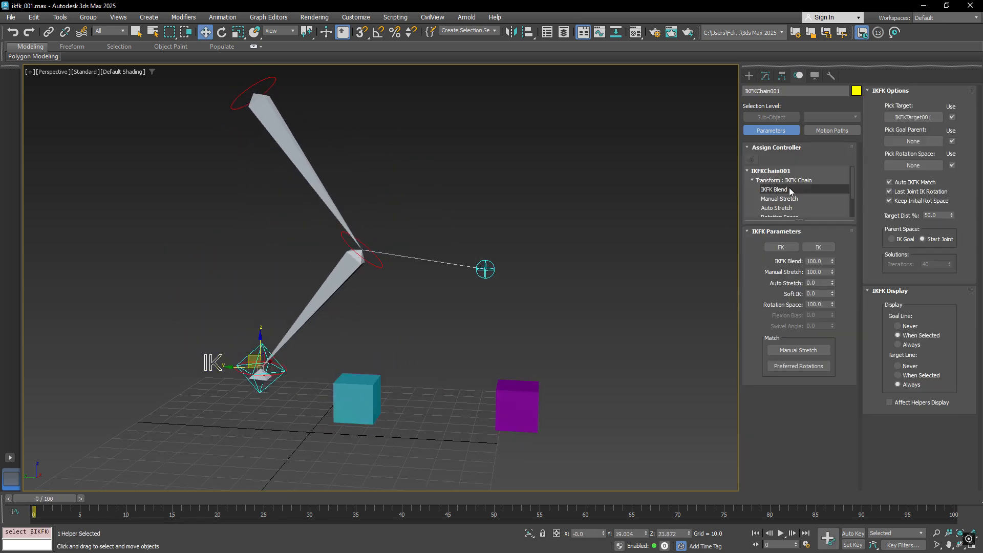
pyautogui.click(916, 142)
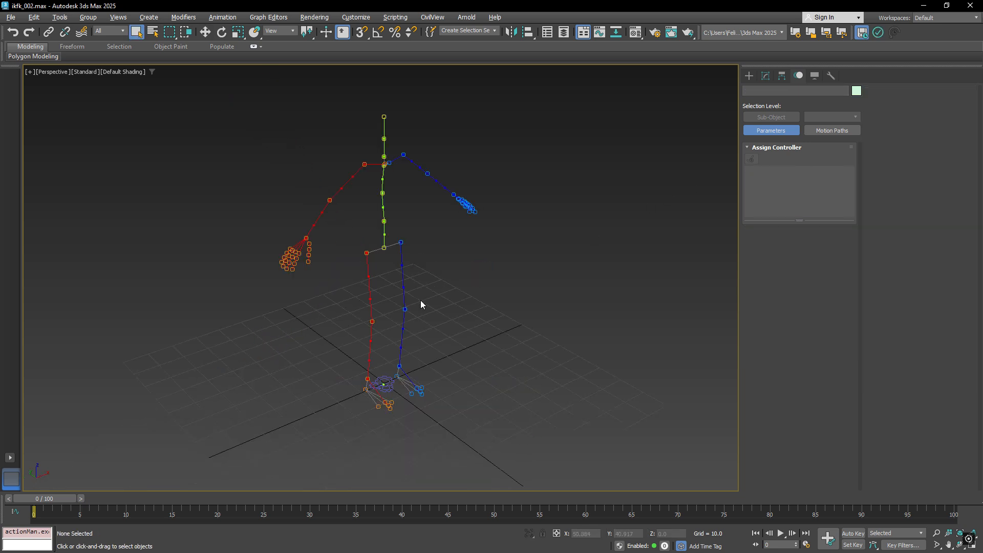
# Step: Select the biped rig helper in the ikfk_002.max scene and create the full control rig from it
pyautogui.click(375, 351)
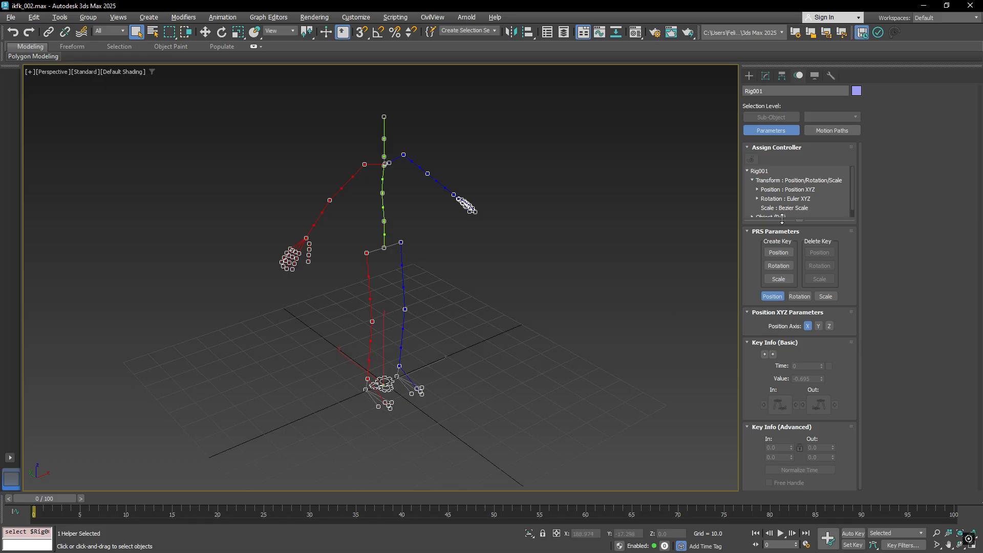
pyautogui.click(765, 75)
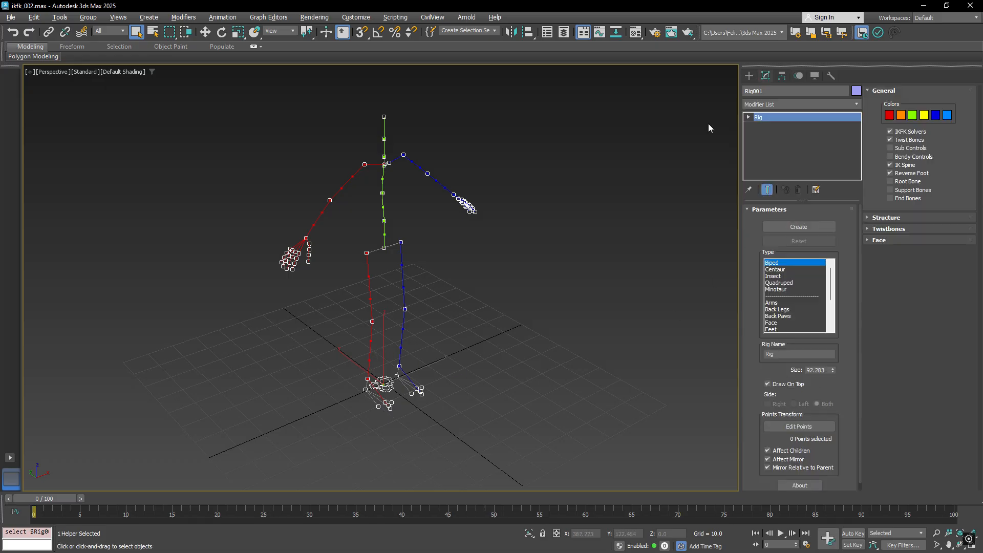
pyautogui.click(795, 227)
# Step: Select the rig's left arm chain and switch it from FK to IK
pyautogui.click(463, 190)
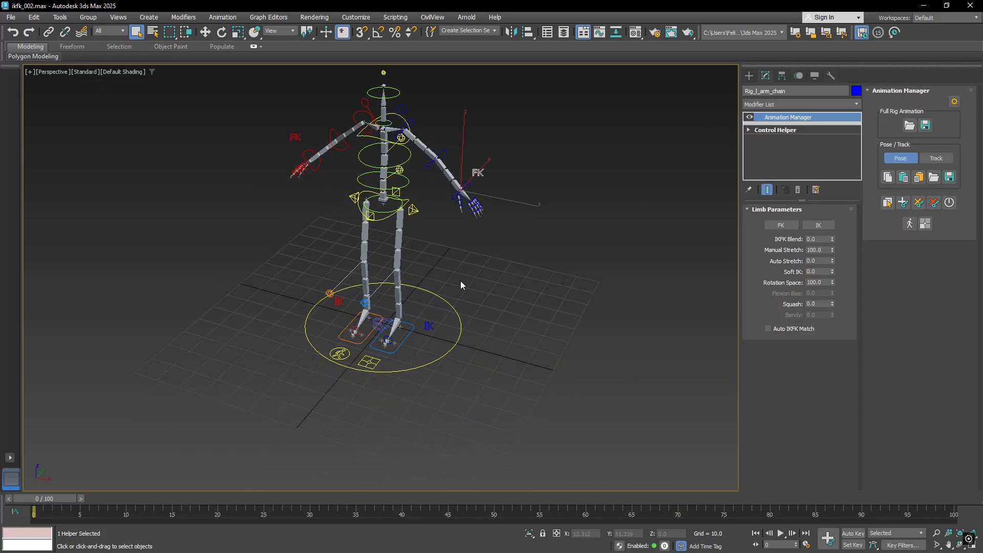
pyautogui.click(429, 326)
pyautogui.keyDown('alt'); pyautogui.moveTo(434, 326); pyautogui.dragTo(414, 317, button='middle'); pyautogui.keyUp('alt')
pyautogui.click(470, 169)
pyautogui.click(798, 224)
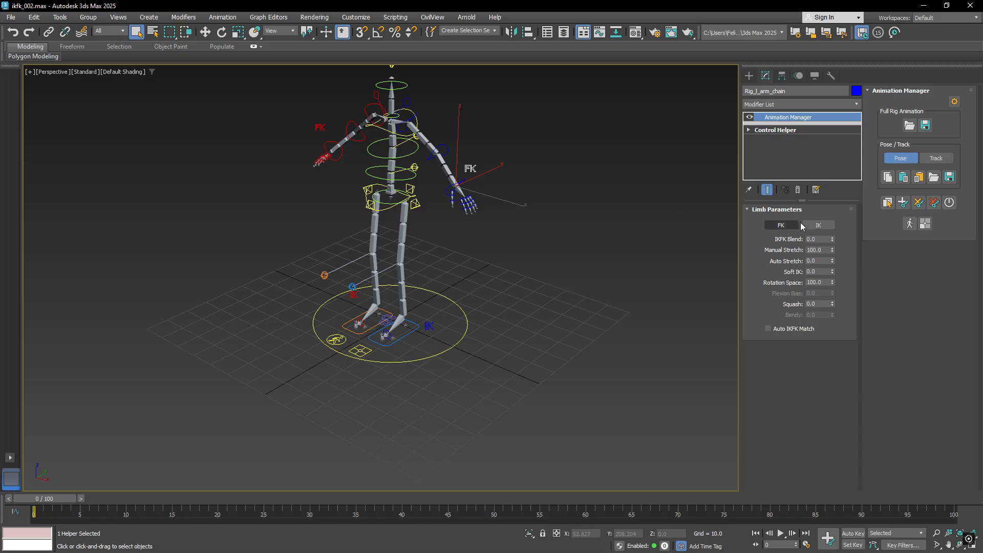
pyautogui.click(803, 226)
# Step: Select the left arm's IK goal and move it outward from the body to pose the arm
pyautogui.click(443, 149)
pyautogui.press('w')
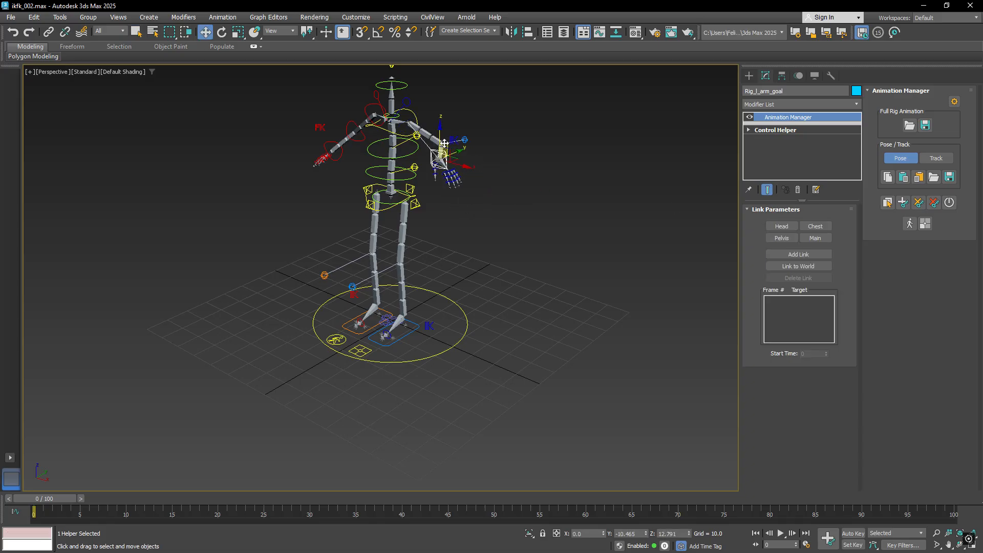
pyautogui.moveTo(444, 143); pyautogui.dragTo(473, 164)
pyautogui.moveTo(410, 284); pyautogui.dragTo(404, 308, button='middle')
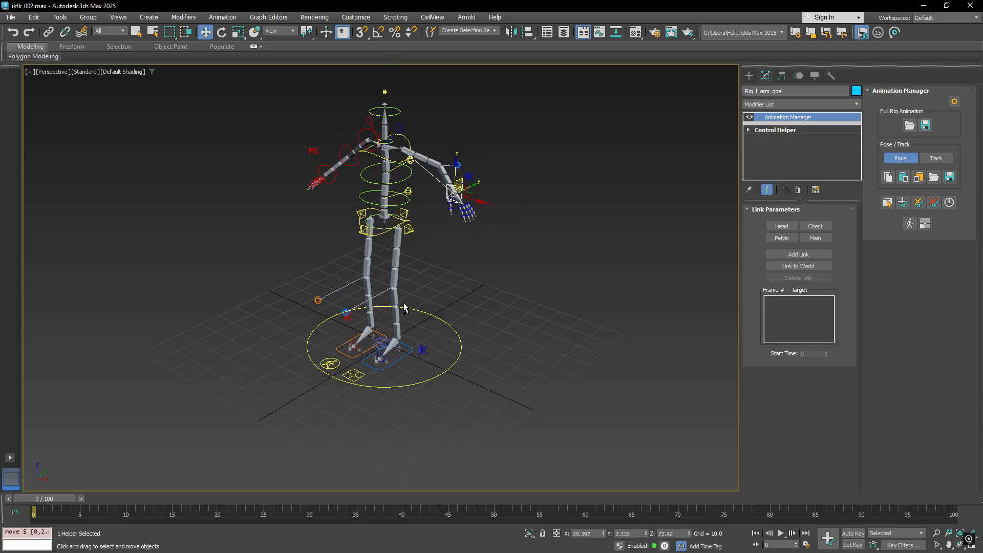
# Step: Raise the left foot base control to about Y -2.4, Z 7.9 to bend the leg
pyautogui.scroll(2, 404, 307)
pyautogui.click(413, 368)
pyautogui.keyDown('alt'); pyautogui.moveTo(412, 366); pyautogui.dragTo(393, 358, button='middle'); pyautogui.keyUp('alt')
pyautogui.moveTo(393, 359); pyautogui.dragTo(408, 331)
pyautogui.keyDown('alt'); pyautogui.moveTo(408, 332); pyautogui.dragTo(428, 332, button='middle'); pyautogui.keyUp('alt')
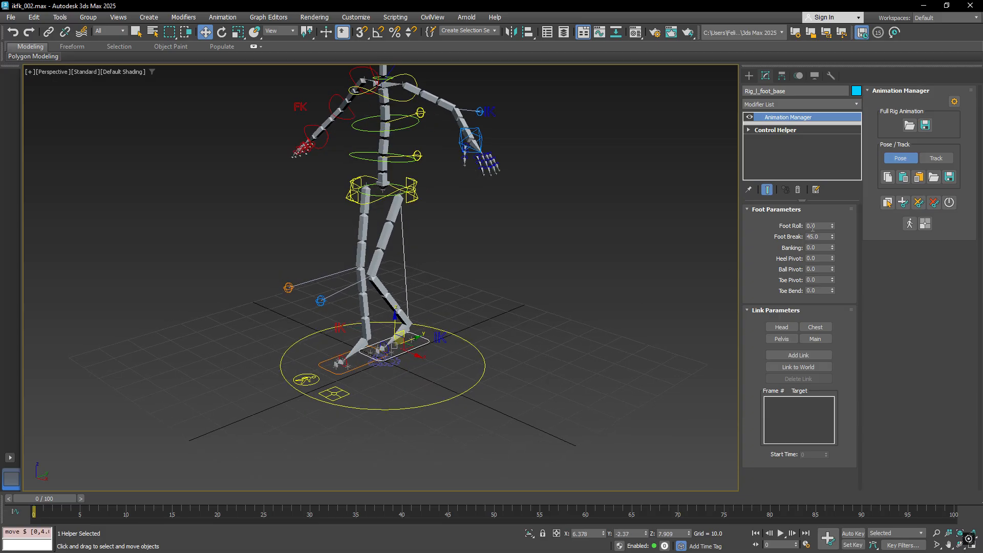
# Step: Try out the left foot's Foot Roll and neighbouring foot parameters, resetting them to 0
pyautogui.moveTo(832, 227); pyautogui.dragTo(834, 252)
pyautogui.rightClick(833, 226)
pyautogui.rightClick(833, 252)
# Step: Check the left leg chain's limb parameters and move the left foot base control to about Y 5.2, Z 10.9
pyautogui.click(438, 339)
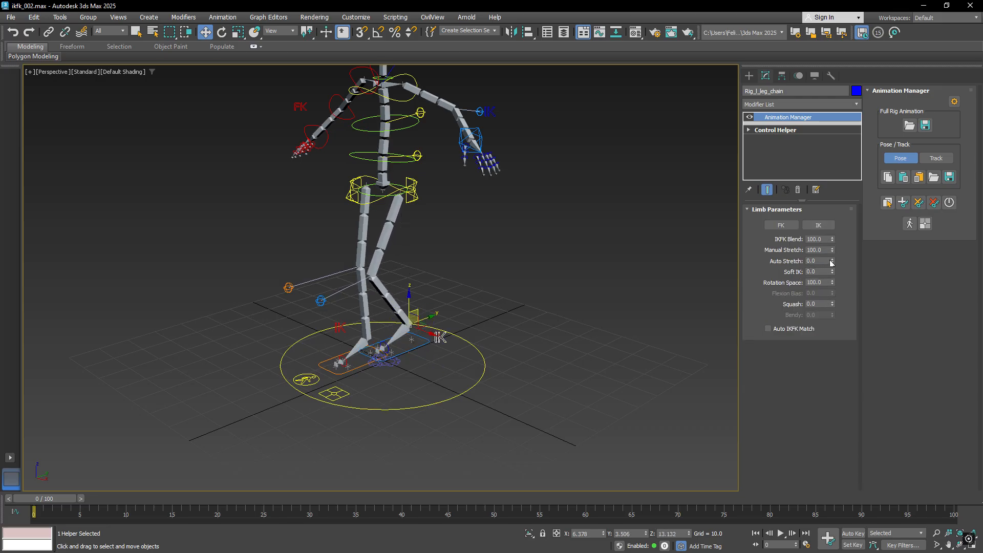
pyautogui.click(402, 352)
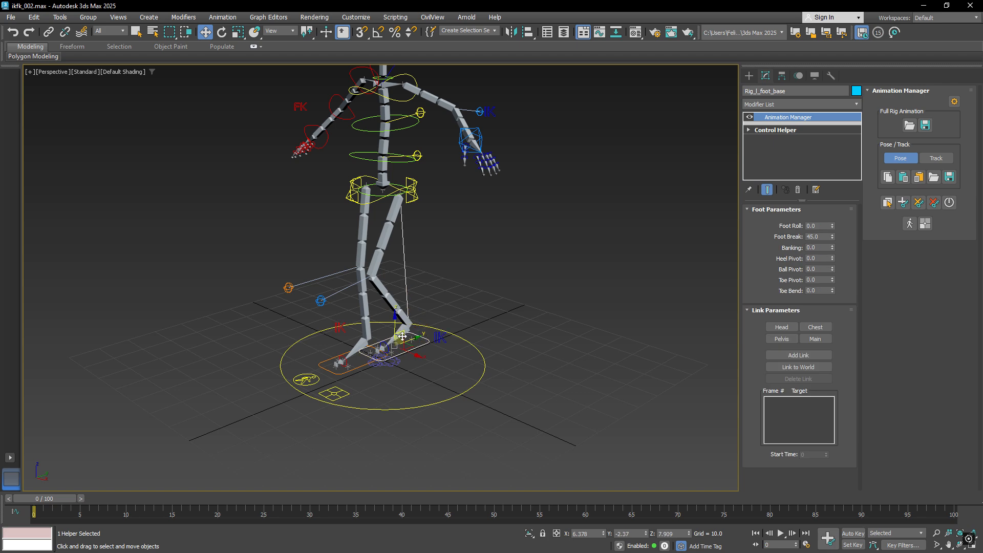
pyautogui.moveTo(402, 352); pyautogui.dragTo(412, 508)
pyautogui.moveTo(387, 322); pyautogui.dragTo(424, 315)
pyautogui.moveTo(424, 314); pyautogui.dragTo(467, 332, button='middle')
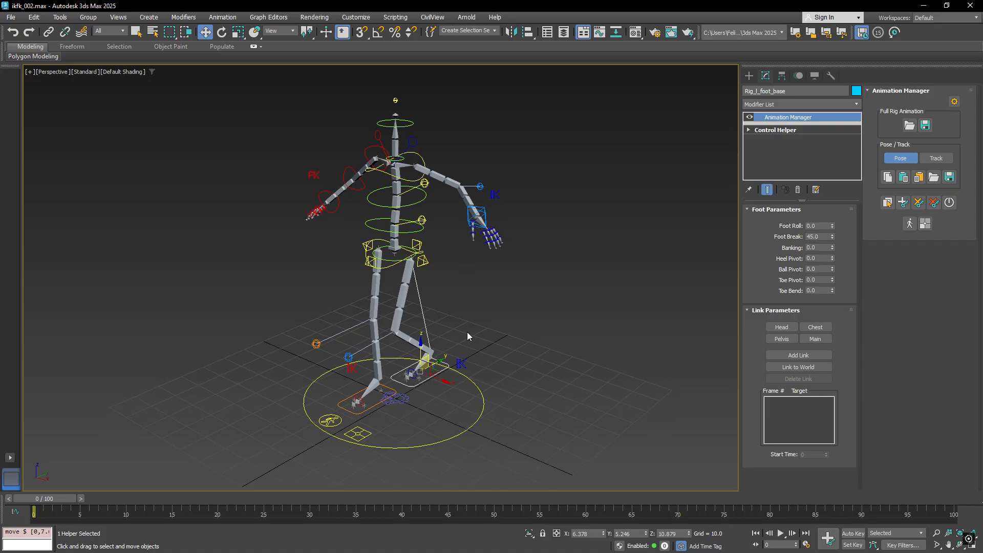